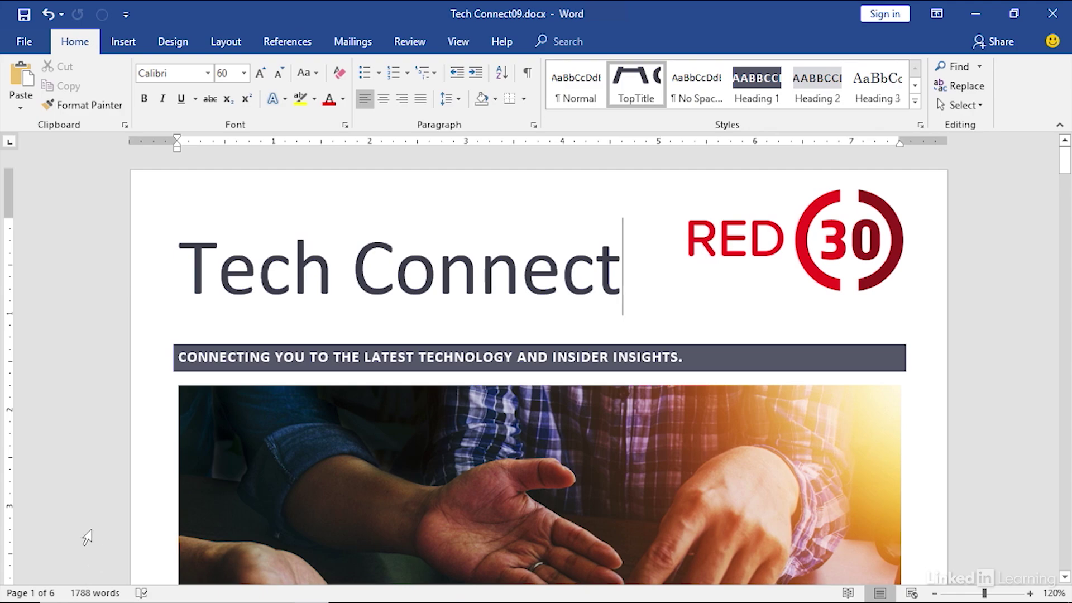
Open the newsletter's print preview and page forward through it to page 5
{"action": "left_click", "coordinate": [24, 41]}
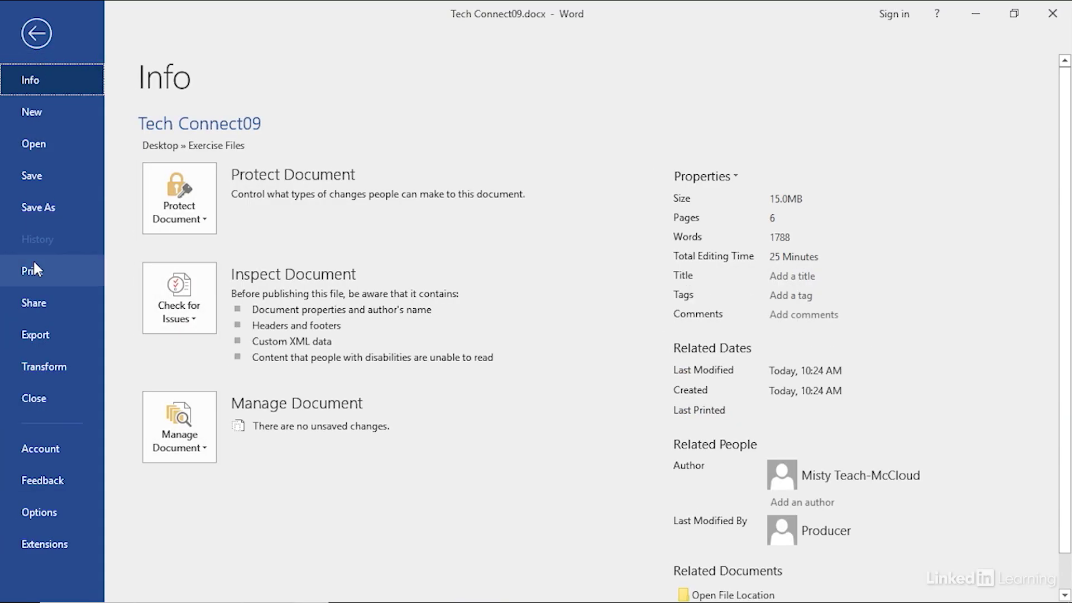
{"action": "left_click", "coordinate": [33, 270]}
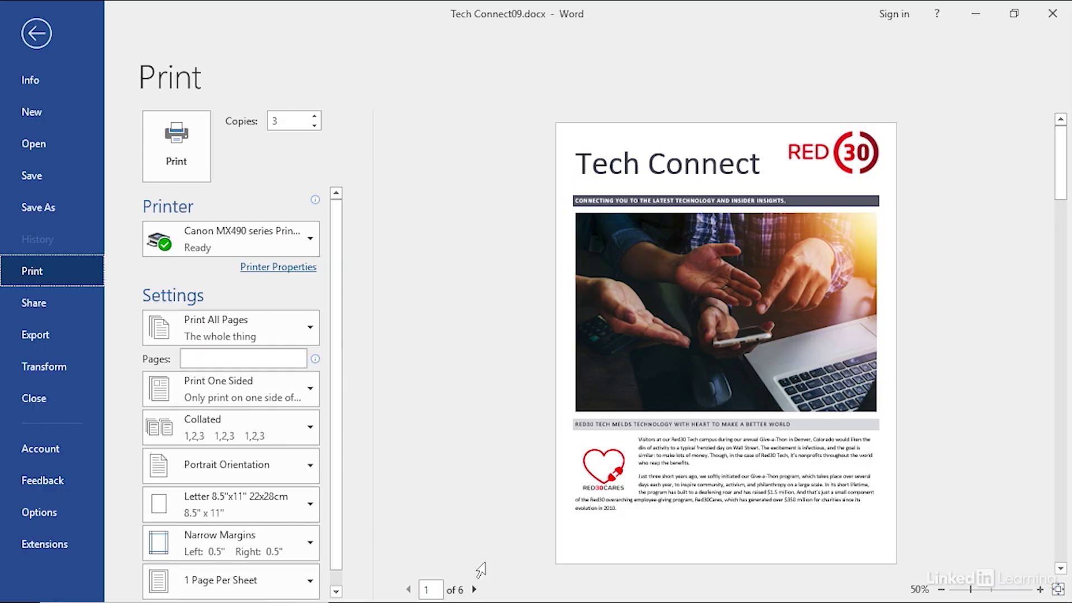
{"action": "left_click", "coordinate": [474, 589]}
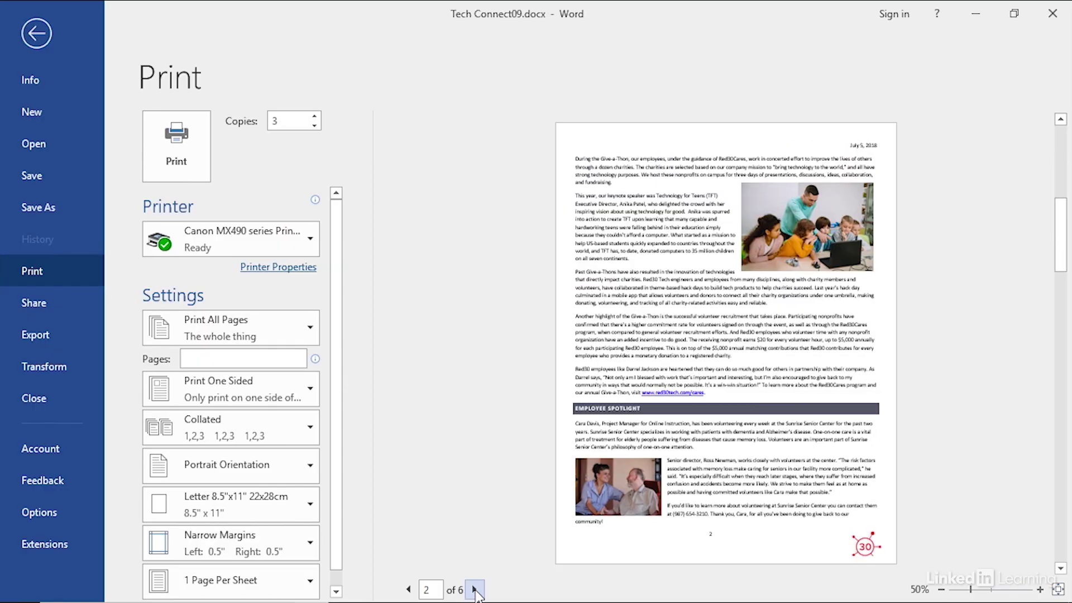
{"action": "left_click", "coordinate": [474, 590]}
{"action": "left_click", "coordinate": [474, 590]}
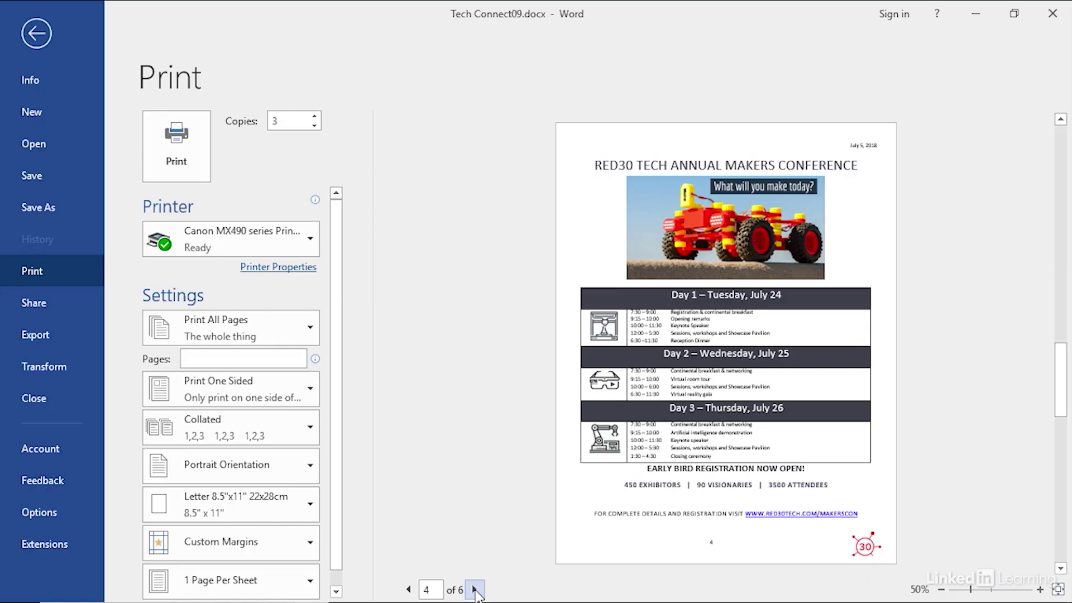
{"action": "left_click", "coordinate": [474, 590]}
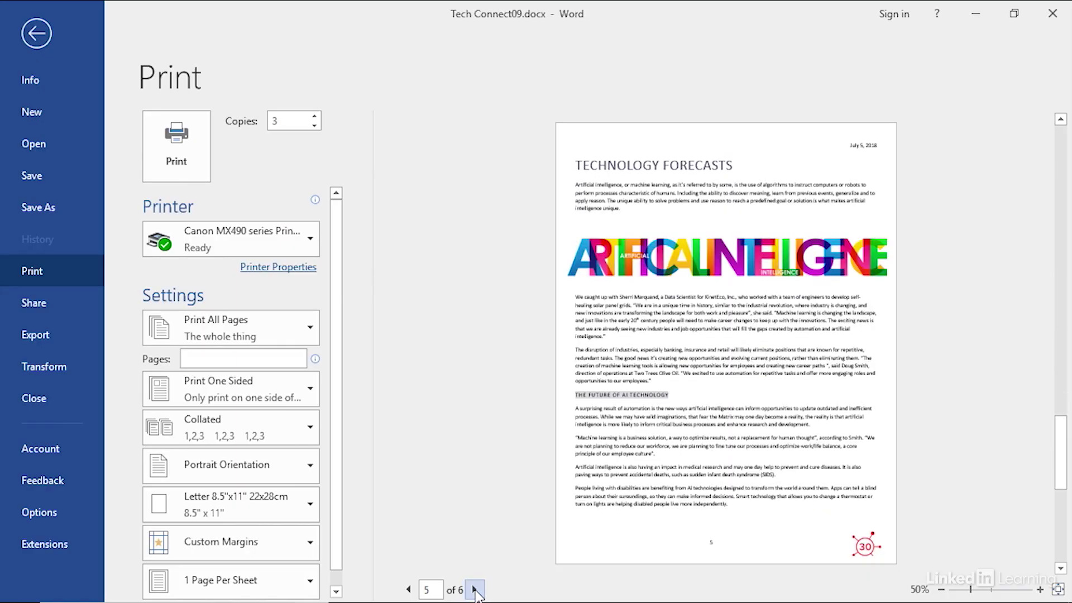
Zoom the preview out to three pages, then back in to show page 5 alone
{"action": "left_click", "coordinate": [943, 591]}
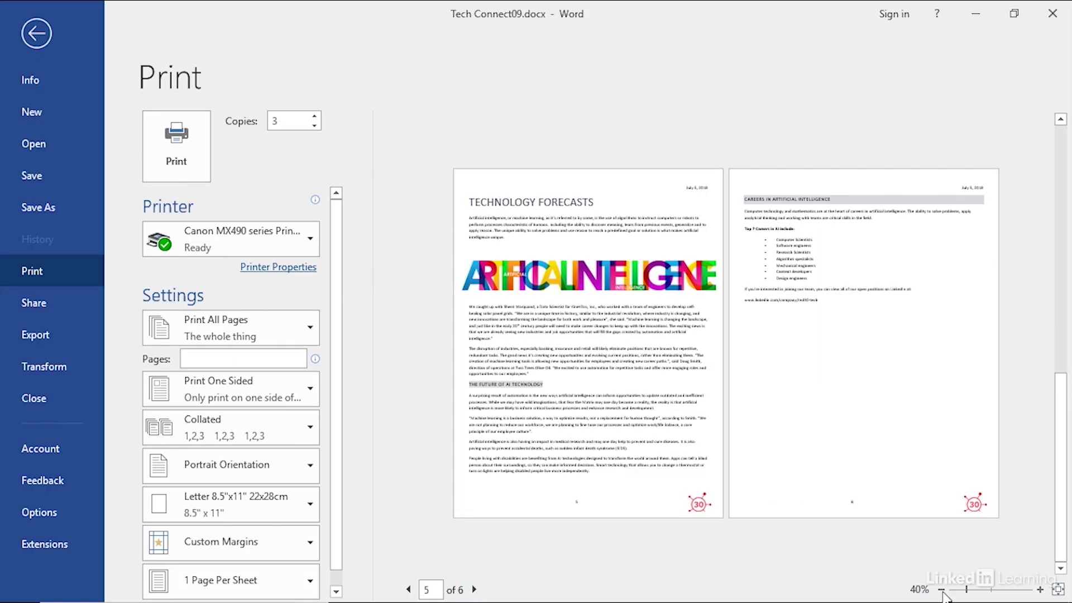
{"action": "left_click", "coordinate": [942, 590]}
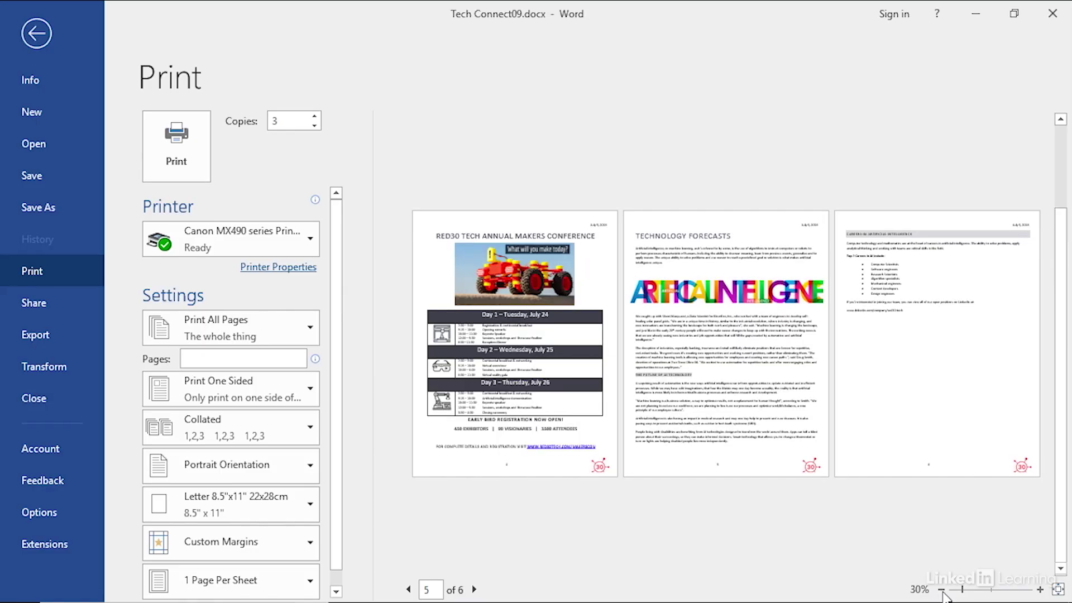
{"action": "left_click", "coordinate": [1040, 589]}
{"action": "left_click", "coordinate": [1040, 590]}
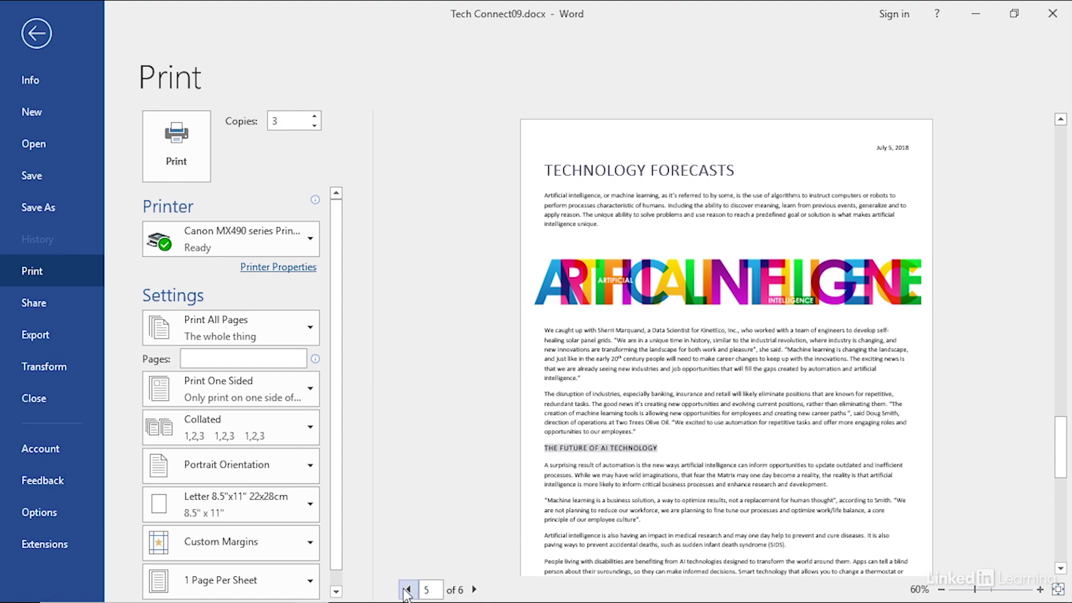
Step the preview back to the Tech Connect cover page
{"action": "left_click", "coordinate": [407, 590]}
{"action": "left_click", "coordinate": [406, 590]}
{"action": "left_click", "coordinate": [407, 590]}
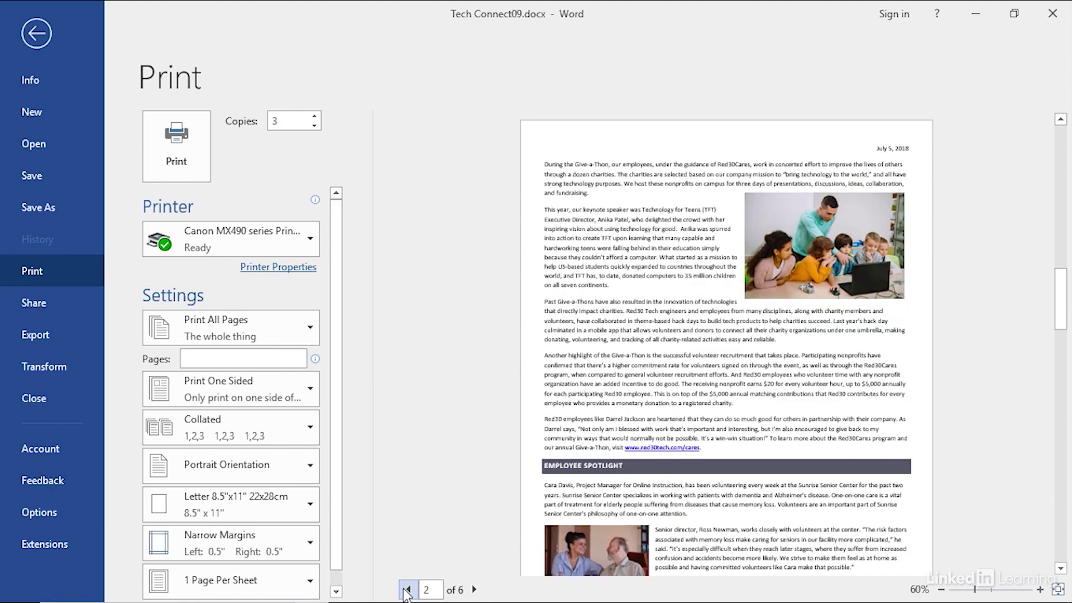
{"action": "left_click", "coordinate": [407, 590]}
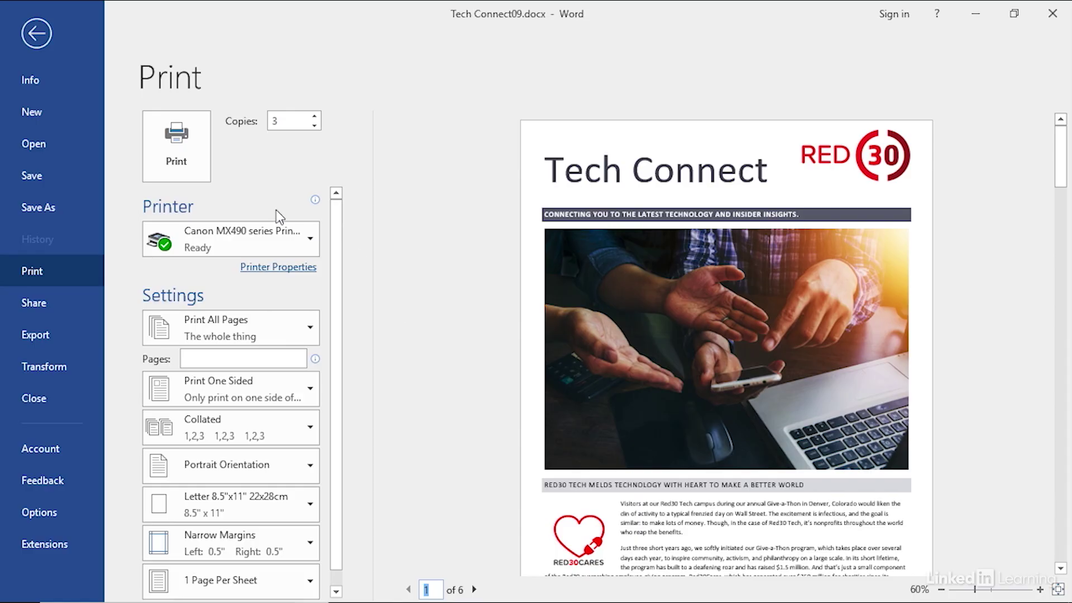
Set the number of copies to 5
{"action": "mouse_move", "coordinate": [221, 208]}
{"action": "left_click", "coordinate": [313, 127]}
{"action": "left_click", "coordinate": [314, 126]}
{"action": "type", "text": "5"}
Review the available printers and keep Canon MX490 series Printer selected
{"action": "mouse_move", "coordinate": [213, 242]}
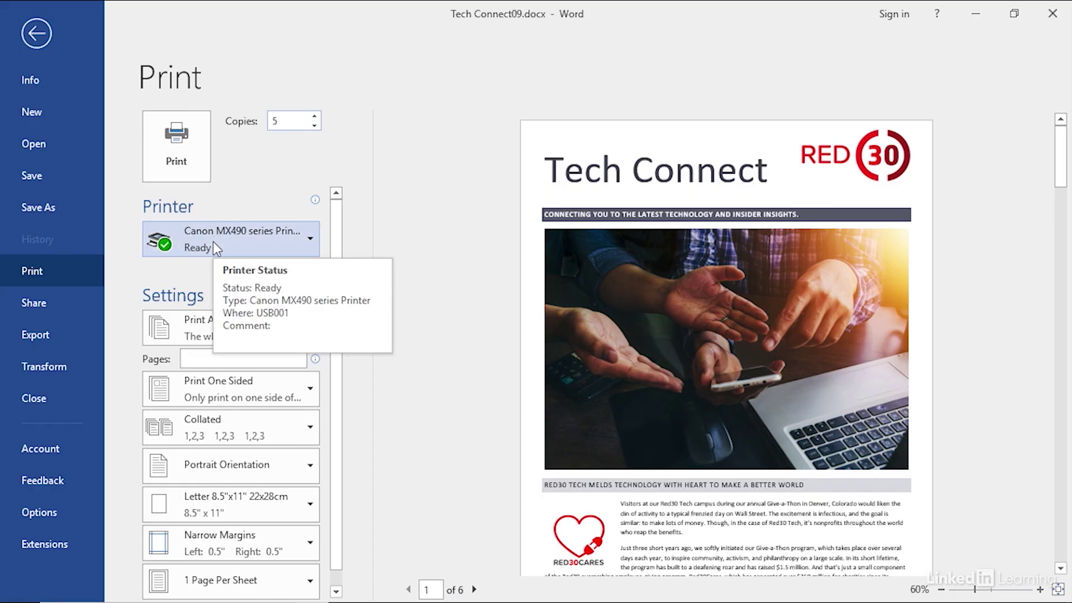
{"action": "left_click", "coordinate": [285, 242]}
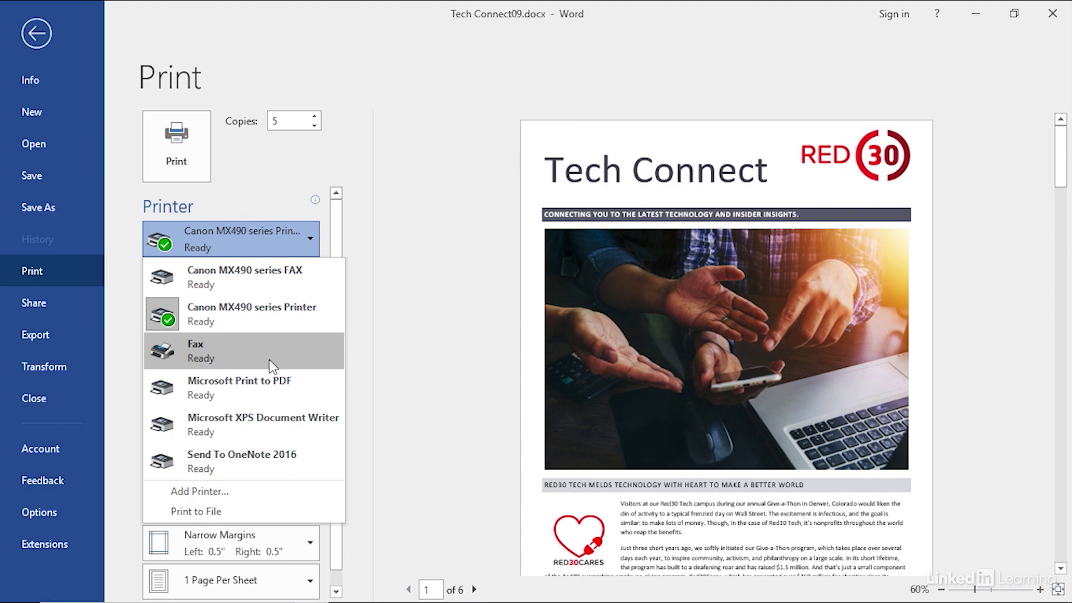
{"action": "mouse_move", "coordinate": [269, 361]}
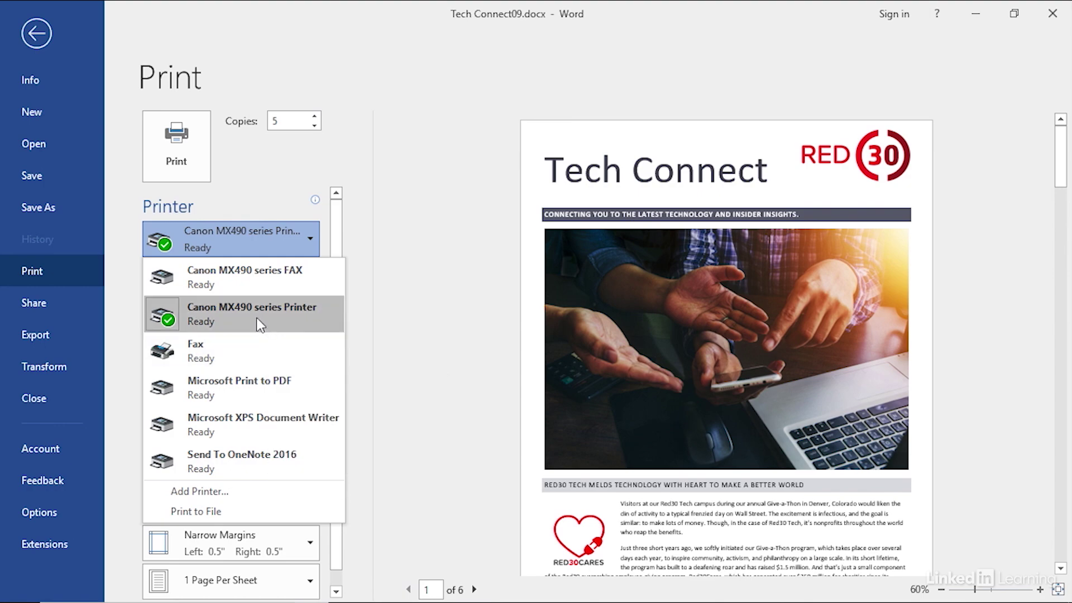
{"action": "mouse_move", "coordinate": [225, 319]}
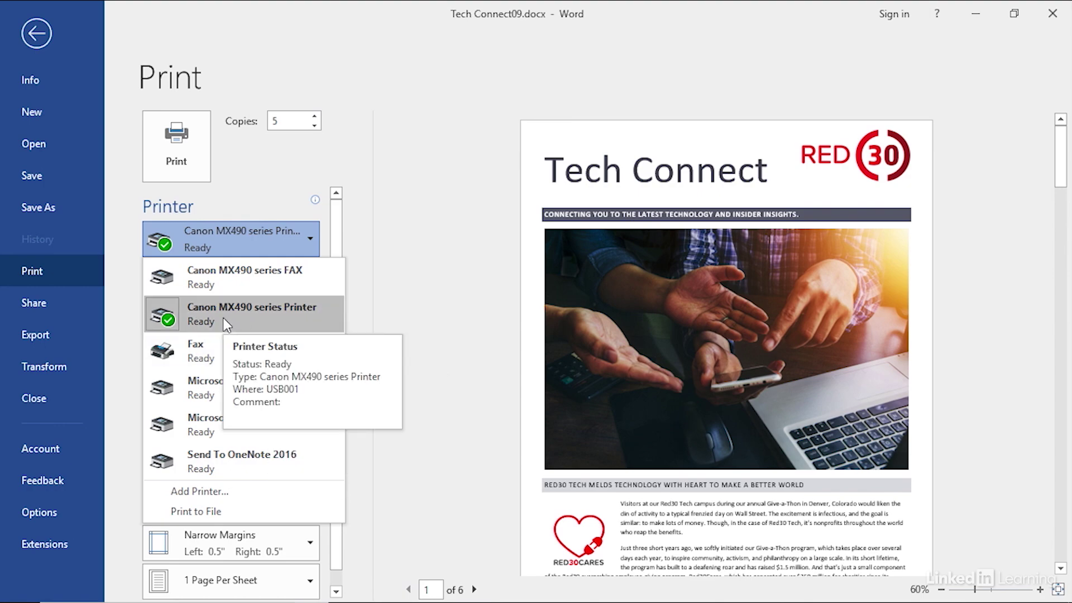
{"action": "mouse_move", "coordinate": [288, 394]}
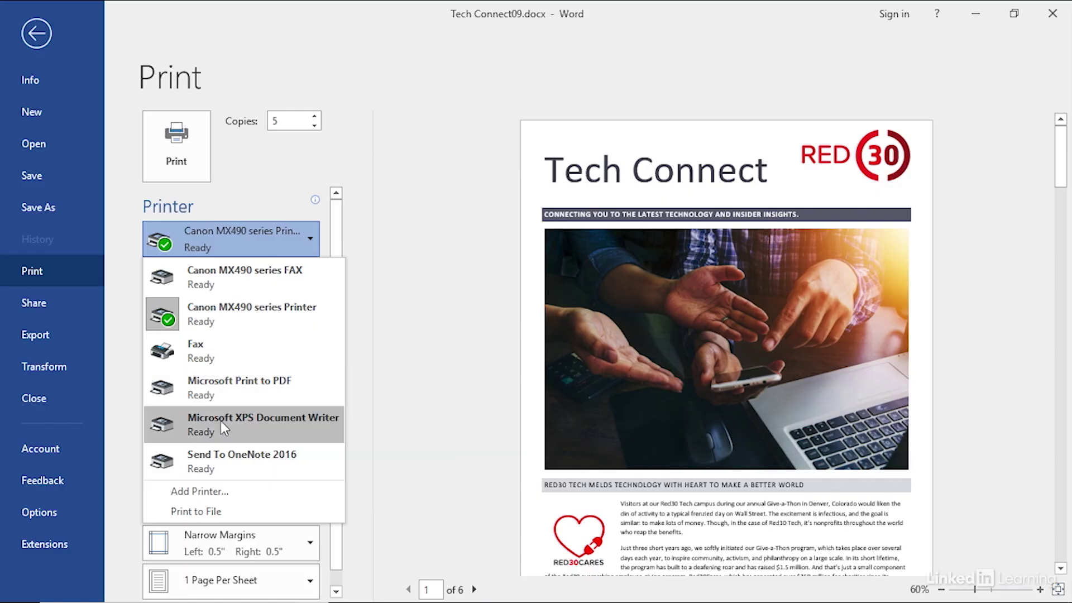
{"action": "mouse_move", "coordinate": [284, 430]}
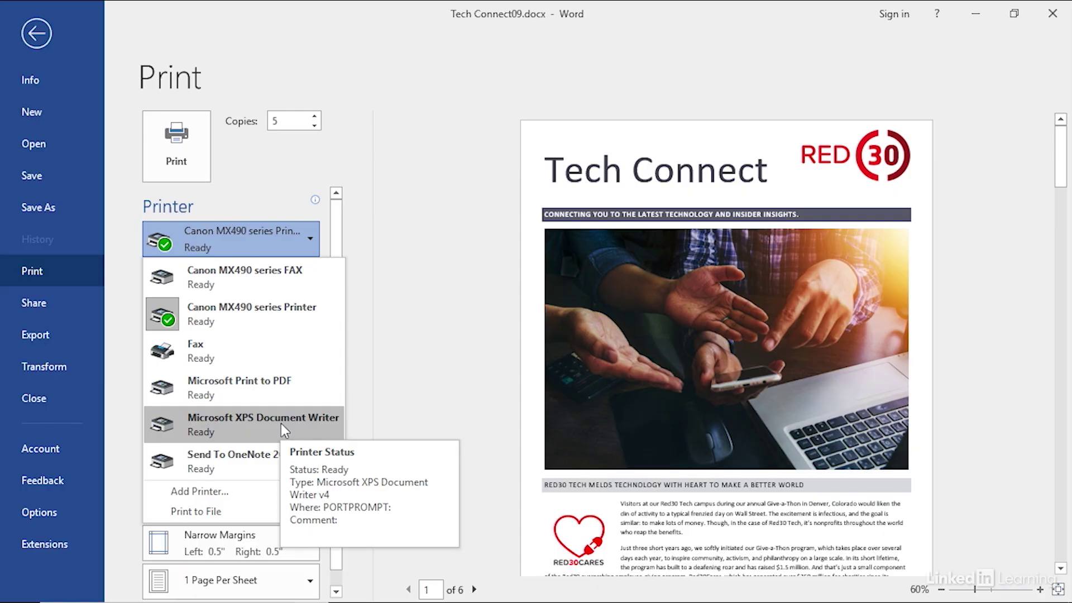
{"action": "mouse_move", "coordinate": [262, 475]}
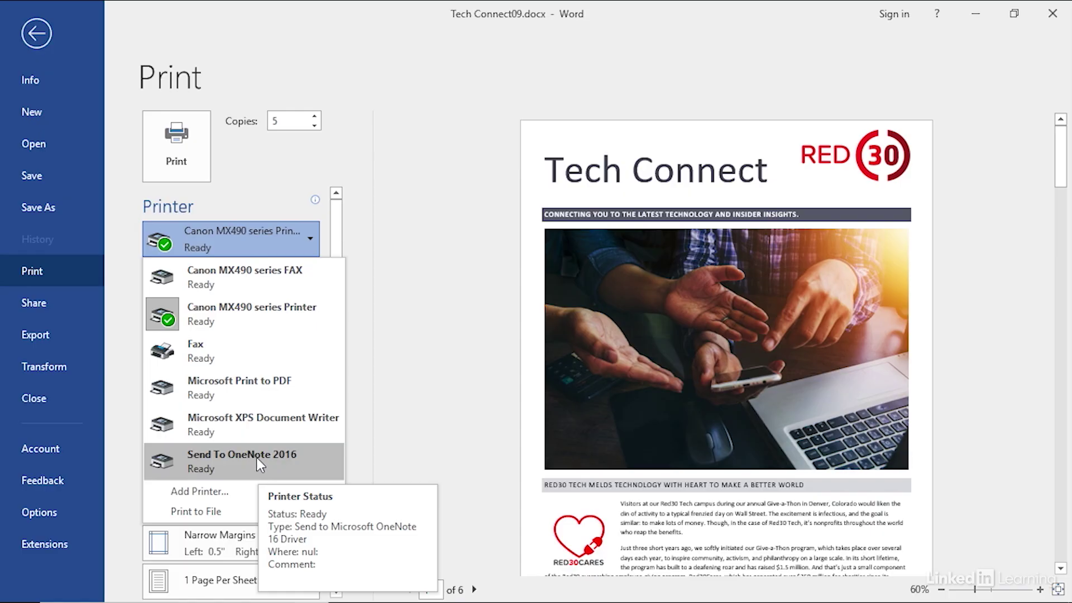
{"action": "left_click", "coordinate": [223, 310]}
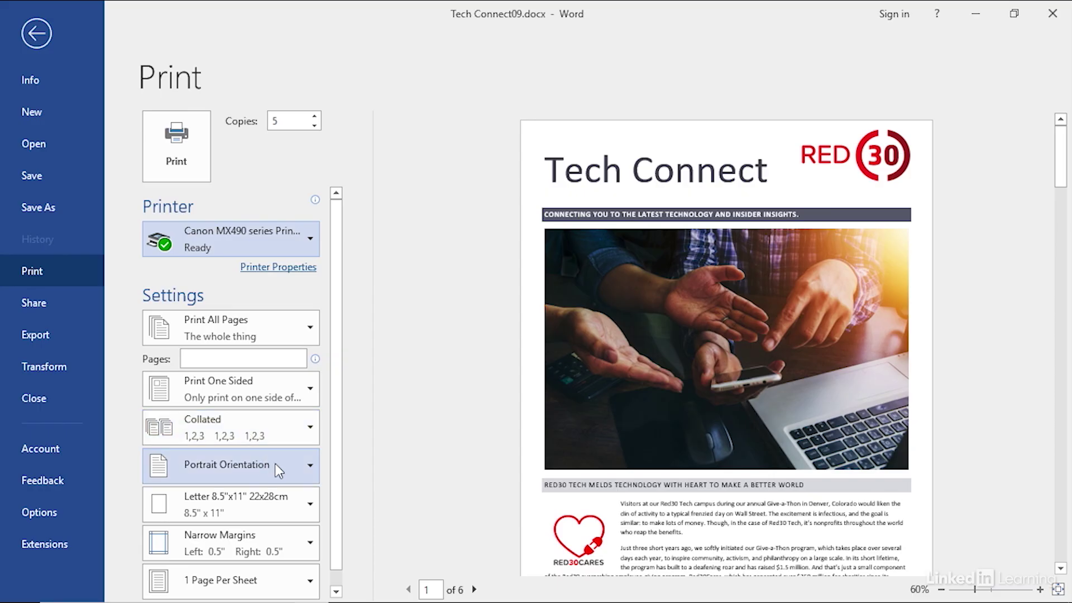
{"action": "left_click", "coordinate": [297, 467]}
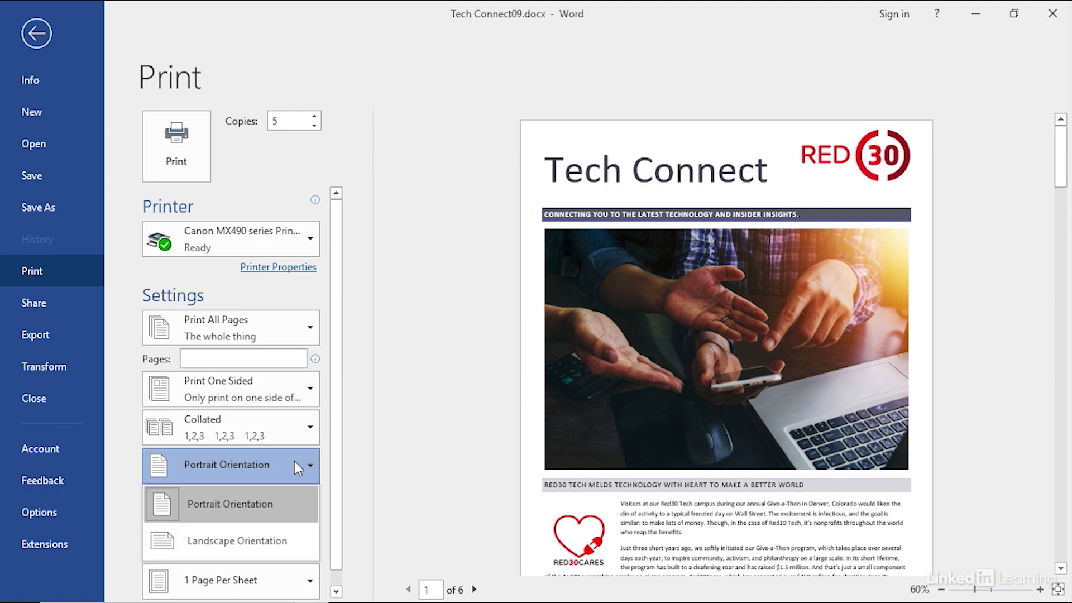
{"action": "left_click", "coordinate": [293, 461]}
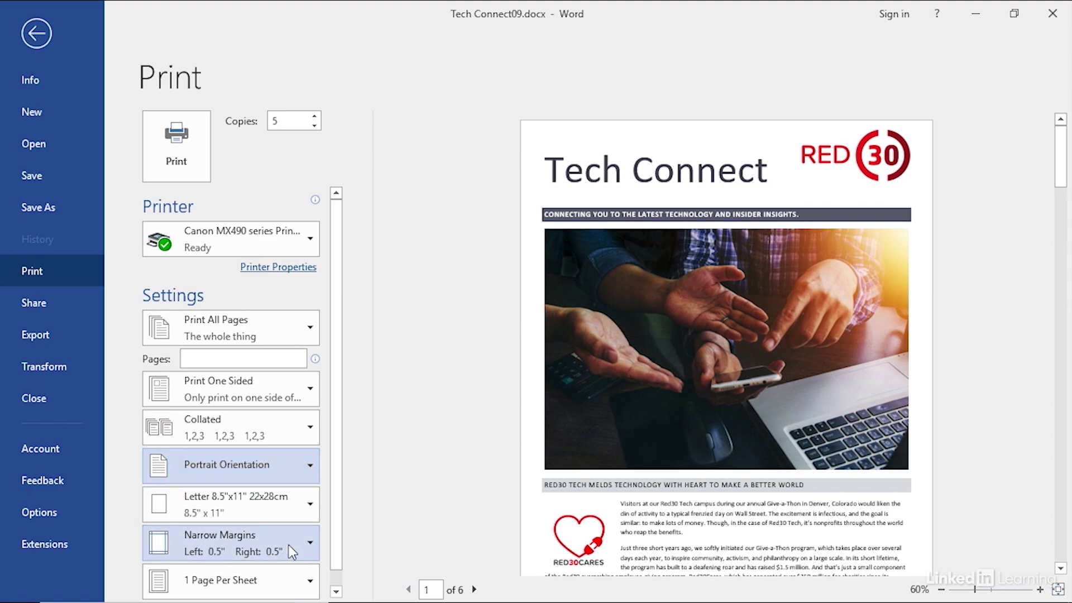
{"action": "scroll", "coordinate": [293, 535], "scroll_direction": "down", "scroll_amount": 1}
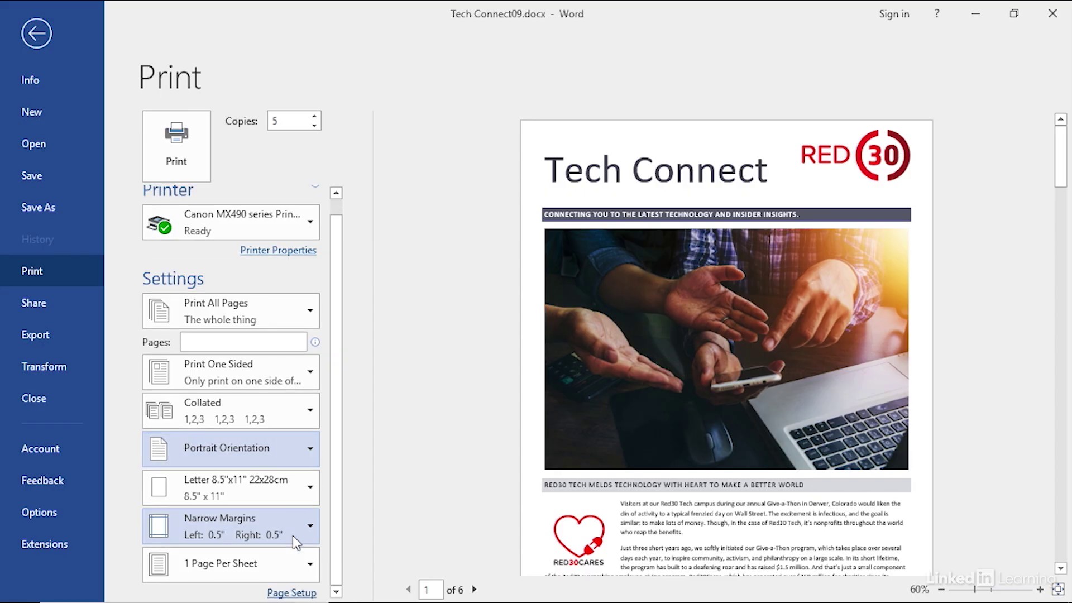
{"action": "left_click", "coordinate": [260, 565]}
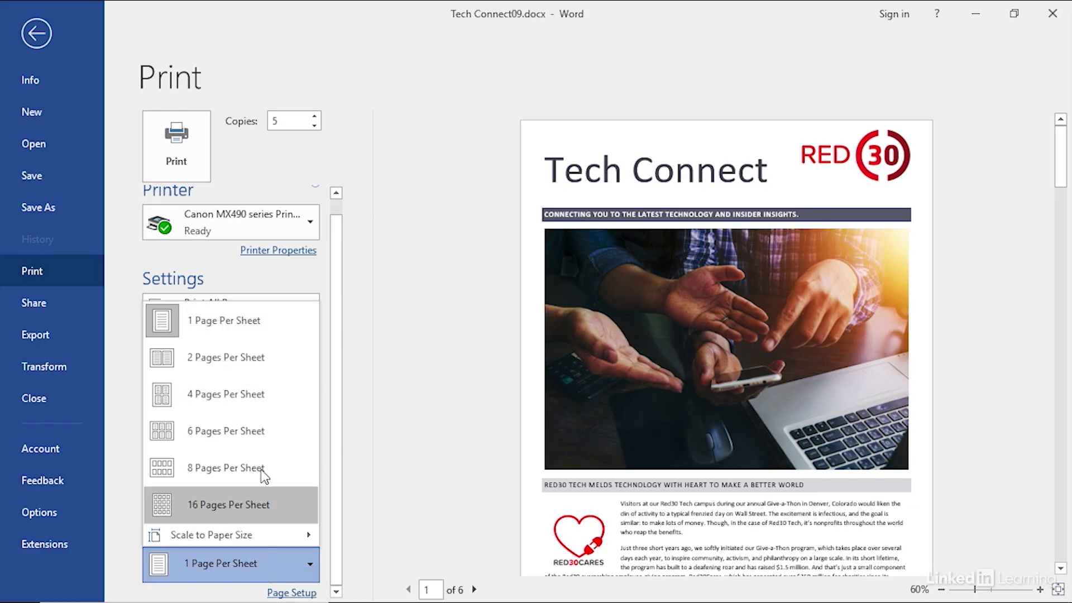
{"action": "left_click", "coordinate": [246, 357]}
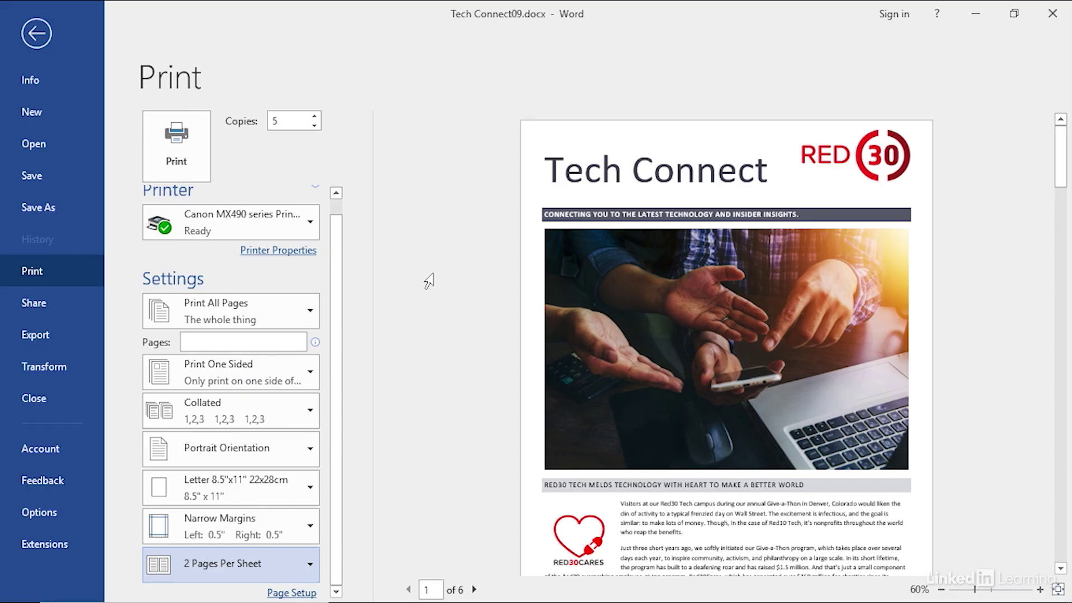
{"action": "left_click", "coordinate": [309, 567]}
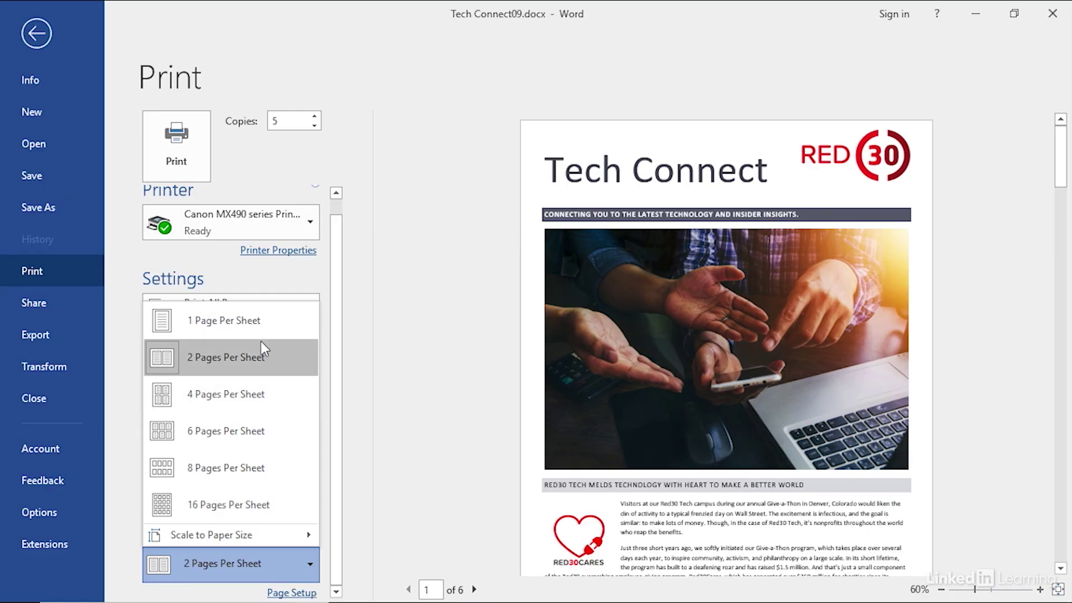
{"action": "left_click", "coordinate": [234, 317]}
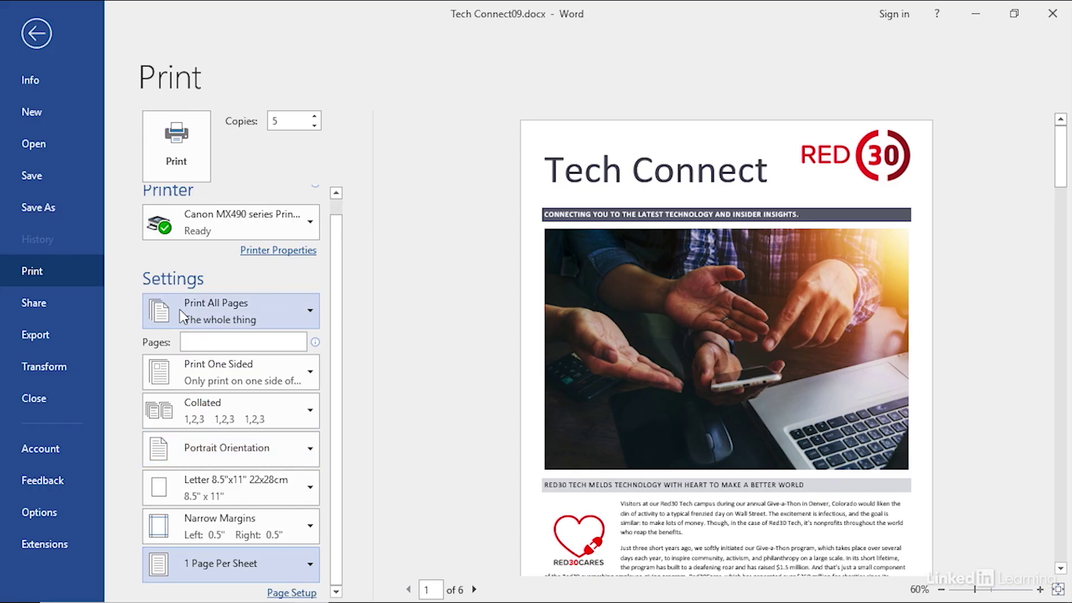
{"action": "left_click", "coordinate": [280, 313]}
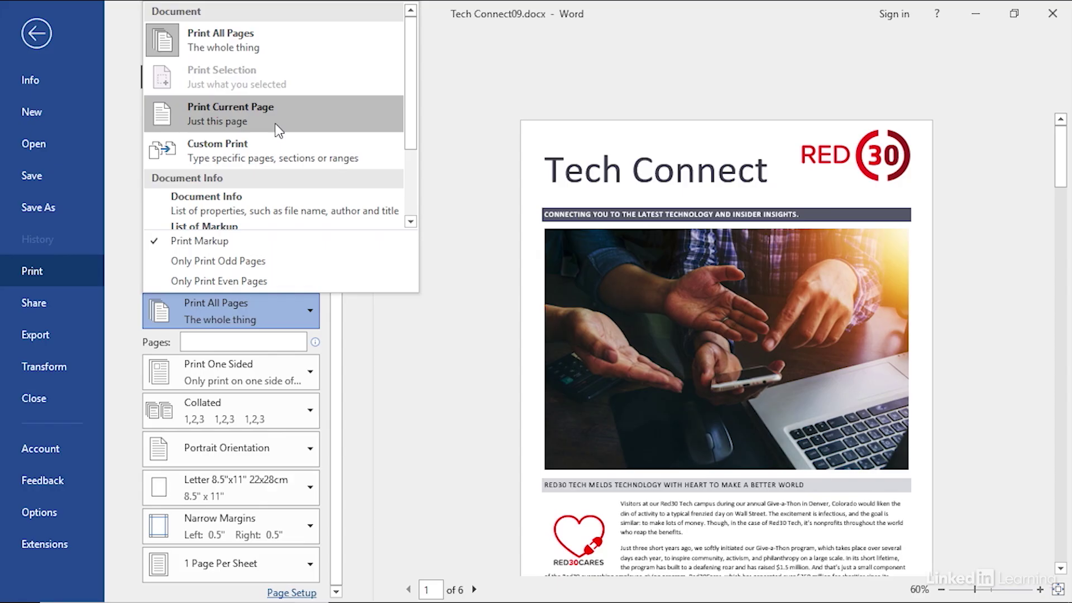
{"action": "left_click_drag", "start_coordinate": [411, 95], "coordinate": [404, 151]}
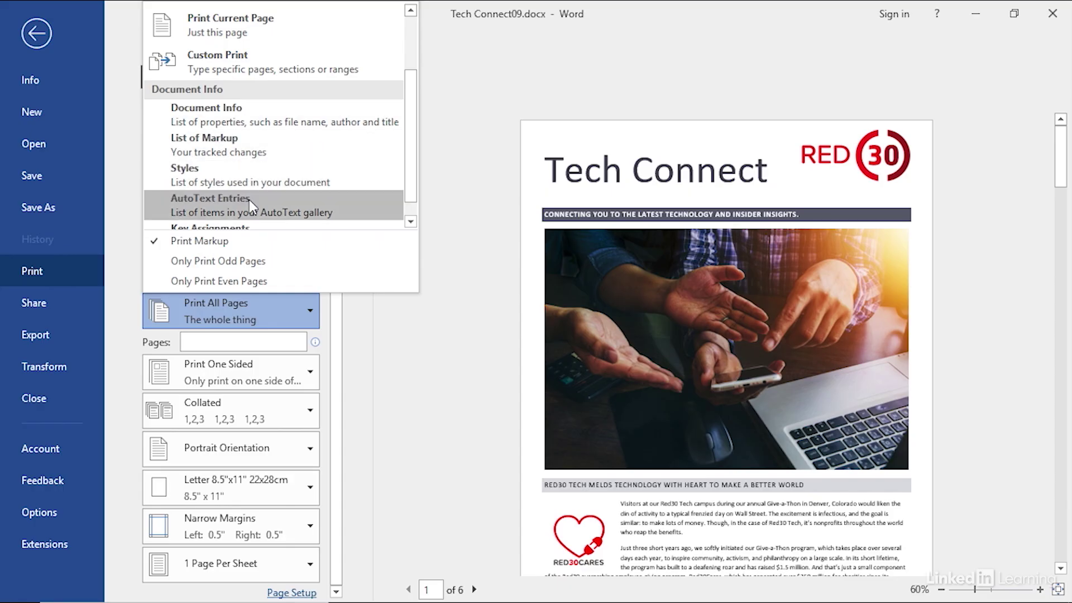
{"action": "scroll", "coordinate": [251, 211], "scroll_direction": "down", "scroll_amount": 1}
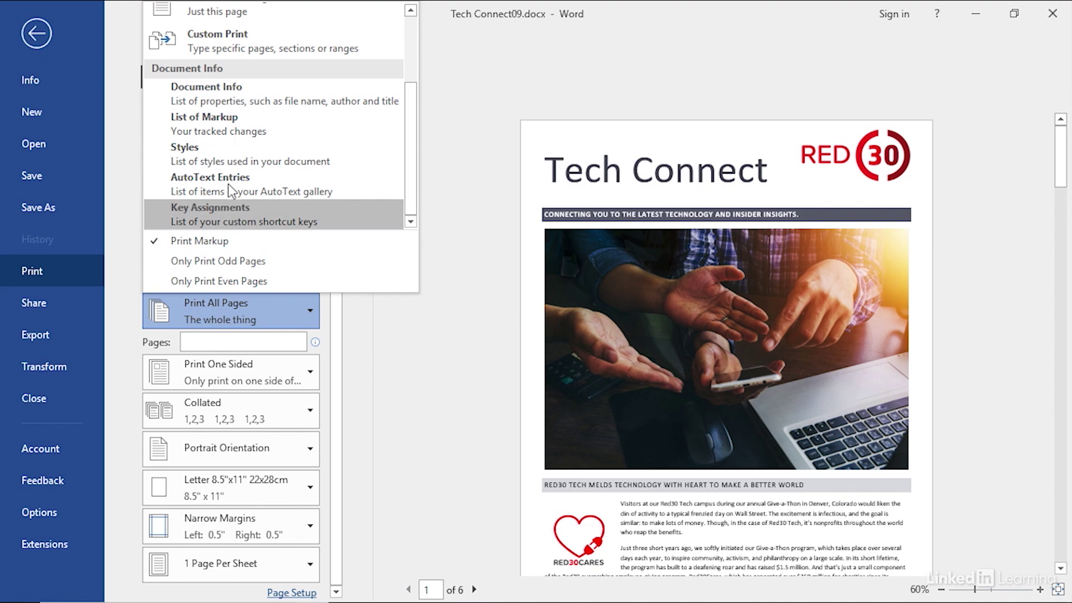
{"action": "scroll", "coordinate": [228, 183], "scroll_direction": "up", "scroll_amount": 2}
{"action": "left_click", "coordinate": [231, 46]}
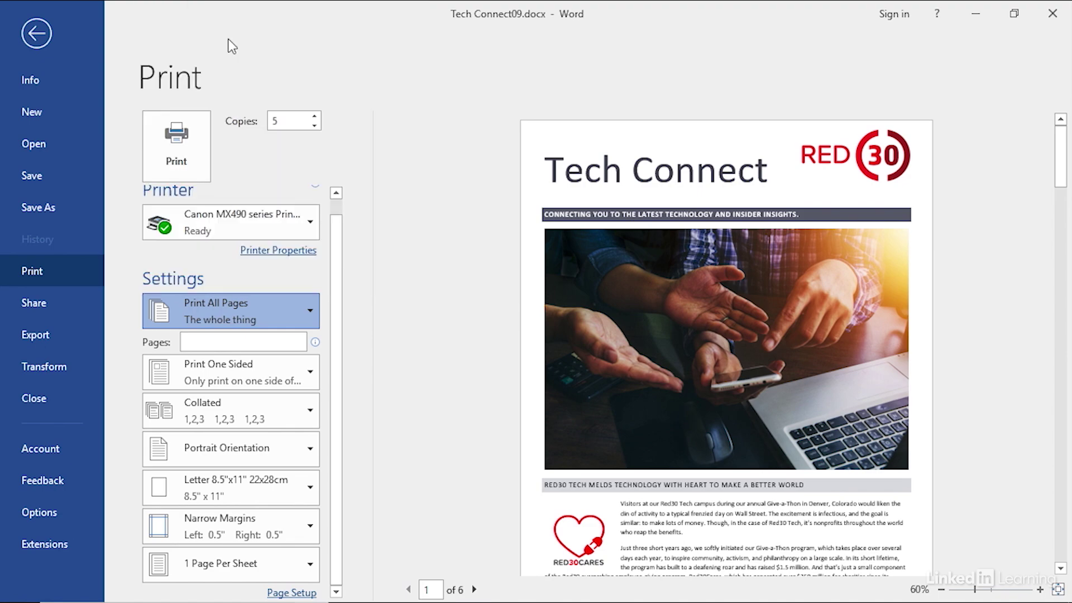
{"action": "left_click", "coordinate": [206, 342]}
{"action": "type", "text": "1"}
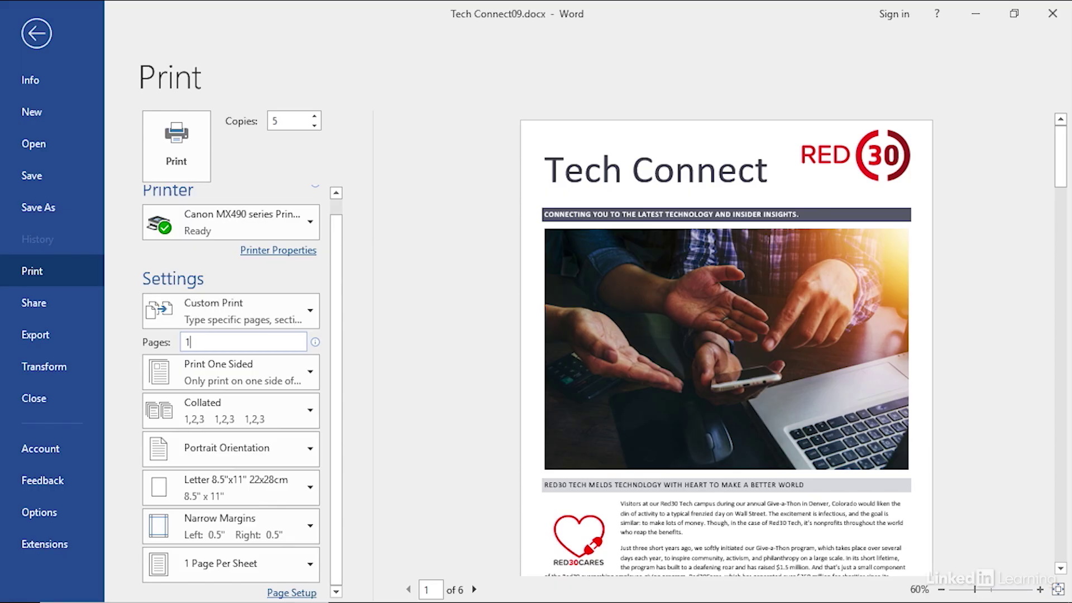
{"action": "type", "text": ",3"}
{"action": "key", "text": "BackSpace"}
{"action": "key", "text": "BackSpace"}
{"action": "key", "text": "BackSpace"}
{"action": "type", "text": "1-3,6"}
{"action": "key", "text": "BackSpace"}
{"action": "key", "text": "BackSpace"}
{"action": "key", "text": "BackSpace"}
{"action": "key", "text": "BackSpace"}
{"action": "key", "text": "BackSpace"}
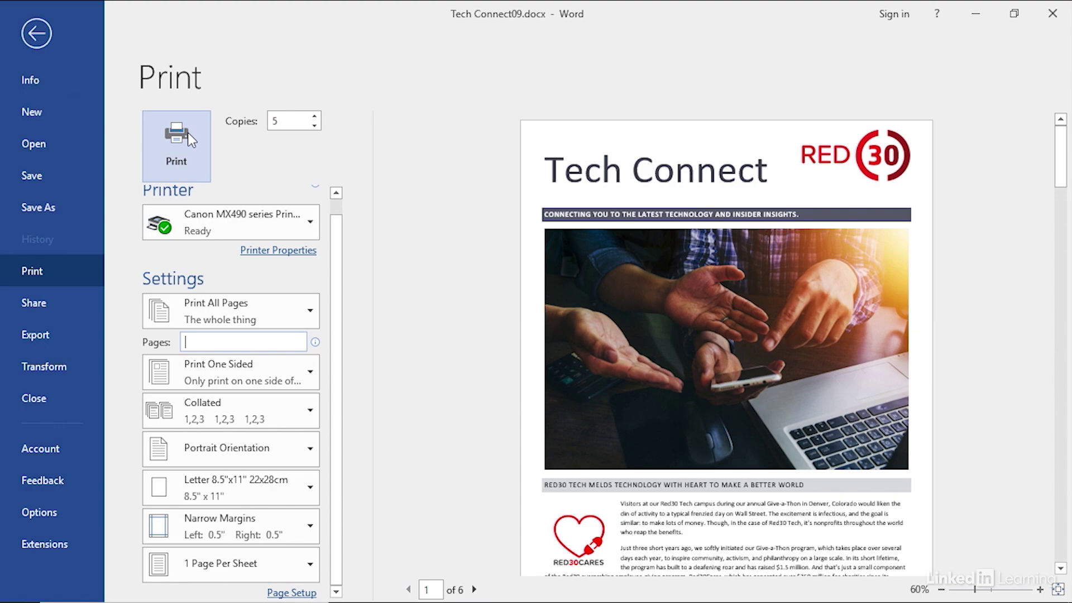
Return from the Print page to editing the Tech Connect newsletter
{"action": "left_click", "coordinate": [43, 26]}
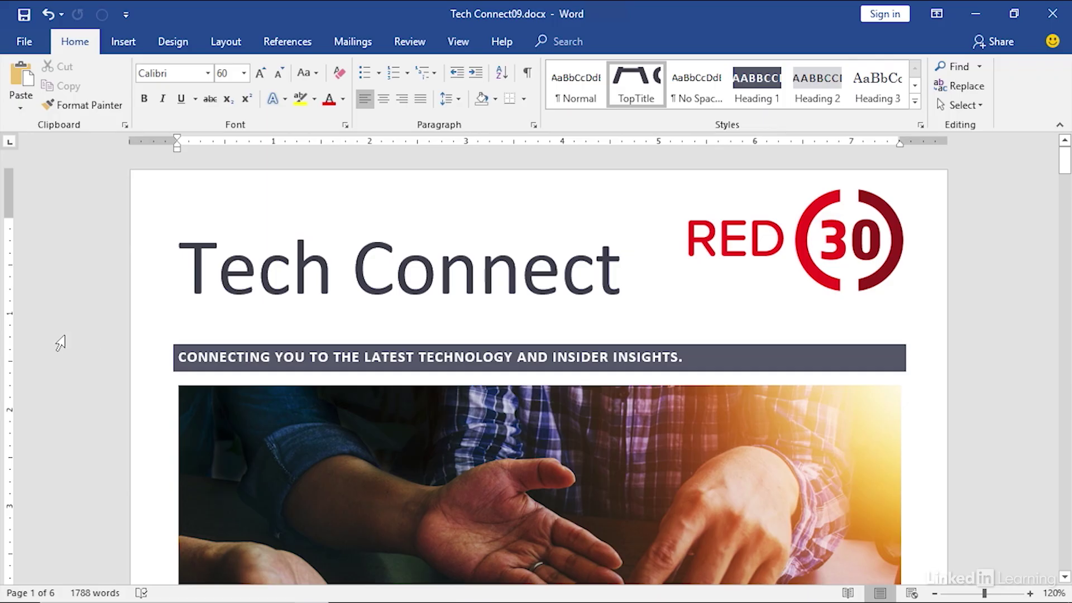